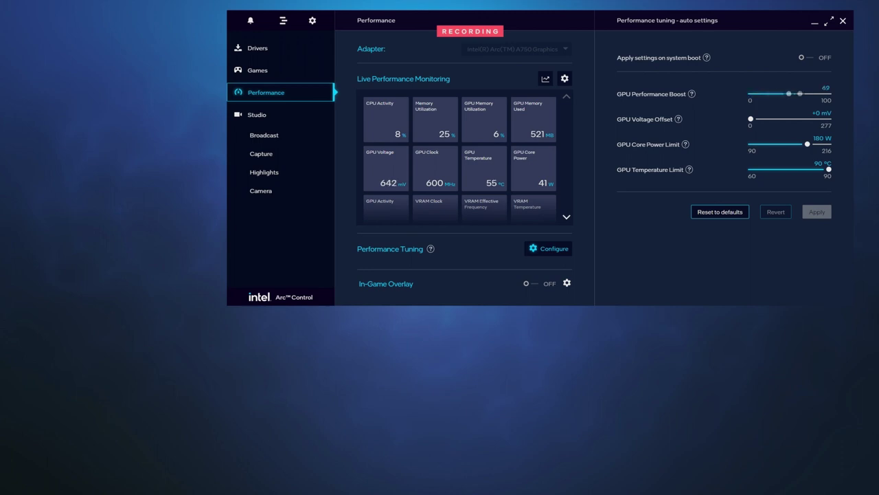
Step: Set the GPU Performance Boost to 0 and the GPU Core Power Limit to 90 W
mouse_move(751, 119)
left_mouse_down()
mouse_move(798, 119)
mouse_move(751, 118)
left_mouse_up()
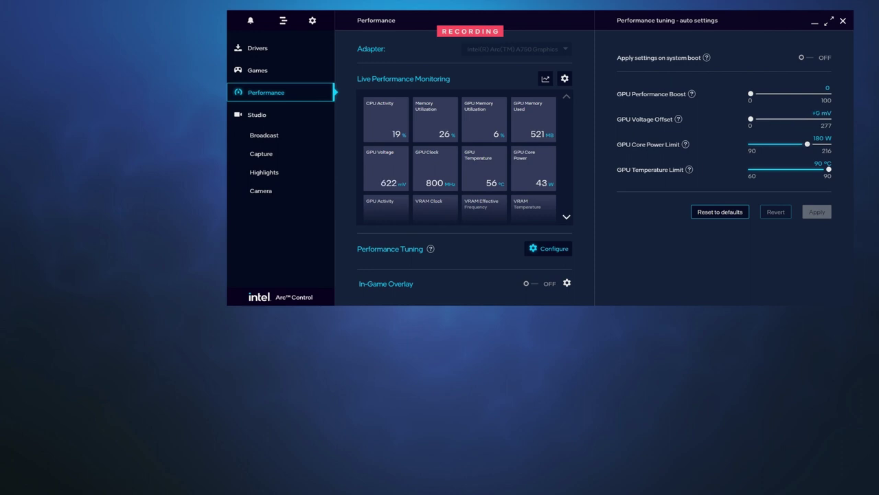
left_click_drag(807, 145, 751, 145)
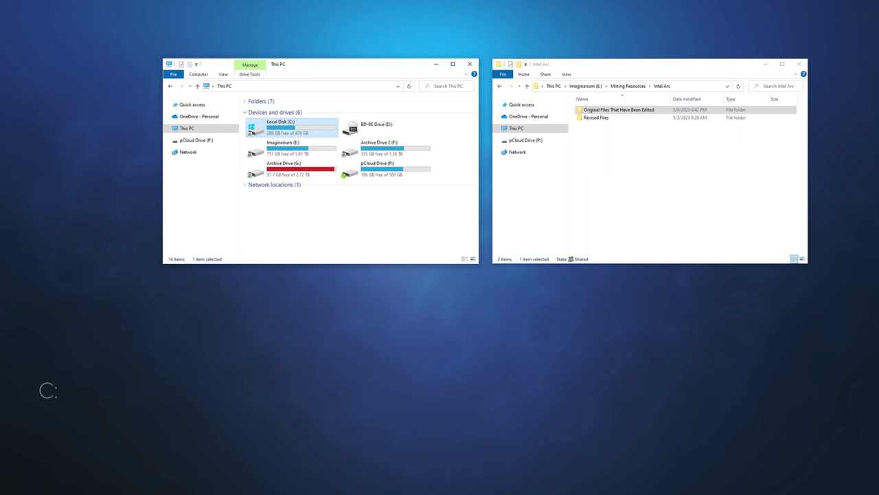
Step: Browse in File Explorer to C:\Program Files\Intel\Intel Arc Control\resource\js\pages\performance
double_click(291, 127)
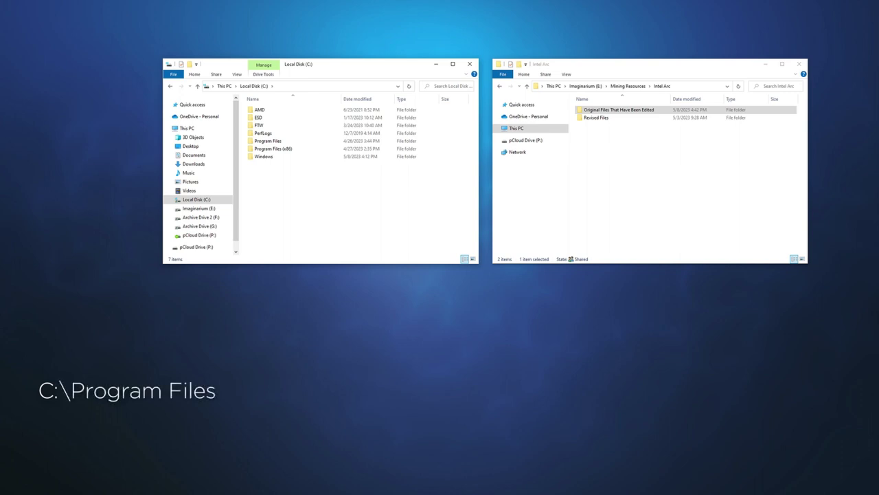
double_click(267, 141)
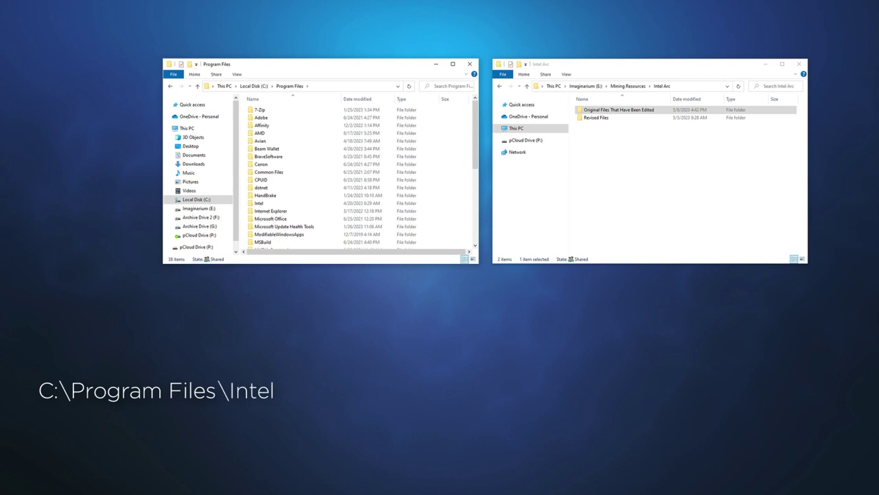
double_click(259, 202)
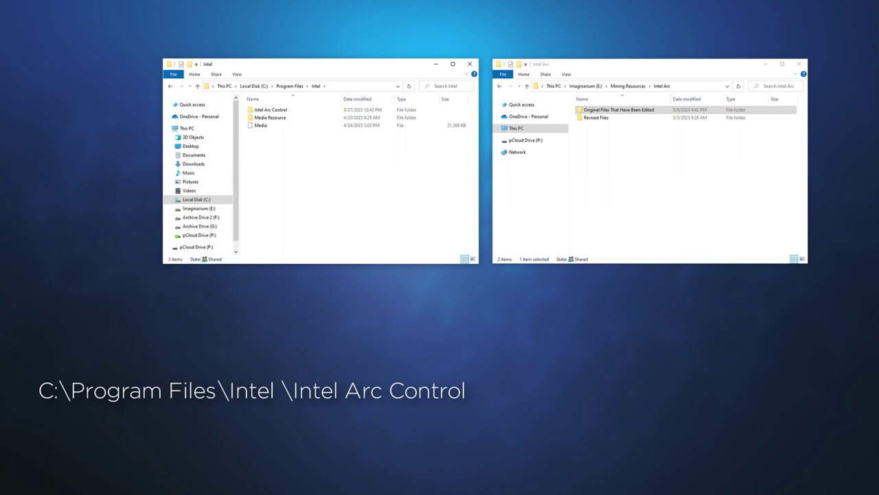
double_click(271, 109)
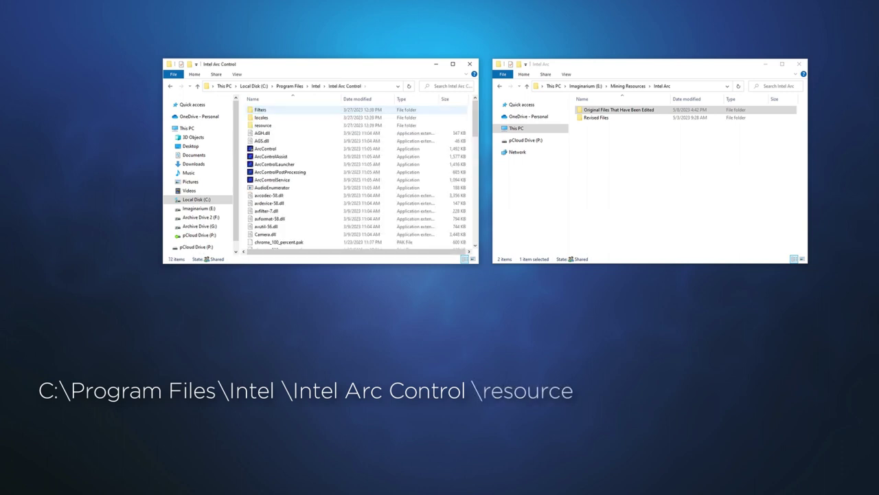
double_click(263, 125)
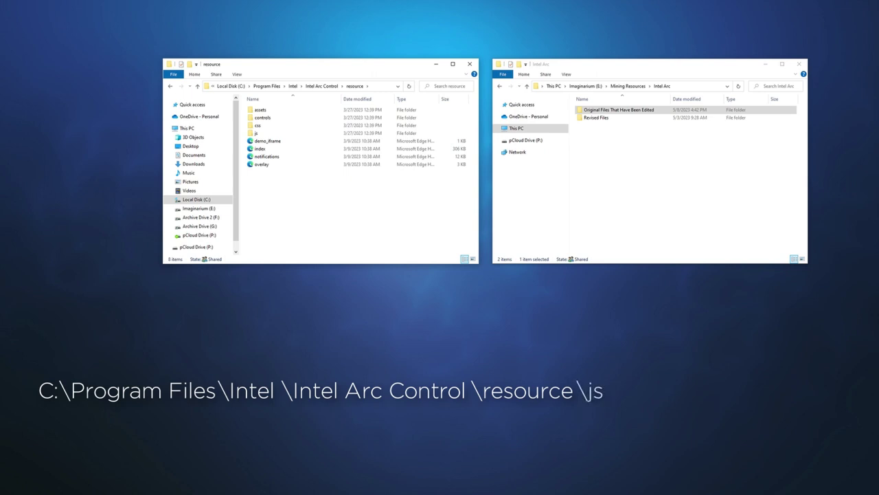
double_click(256, 133)
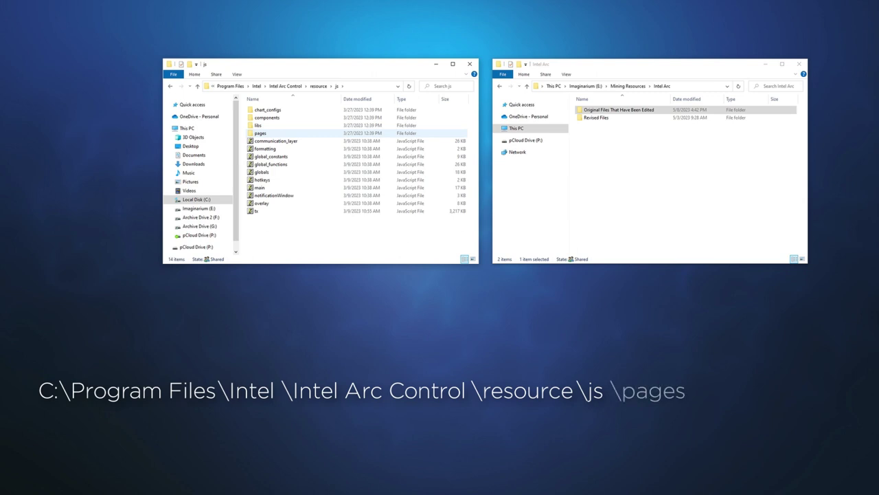
double_click(260, 133)
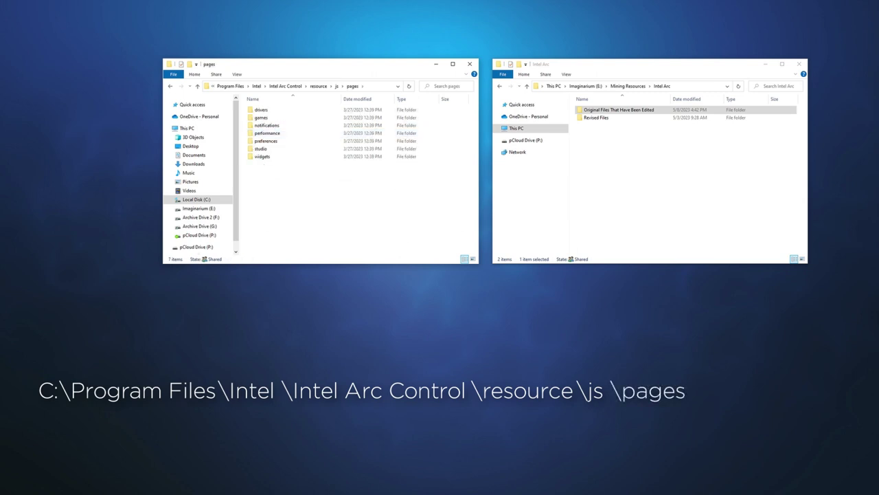
double_click(268, 133)
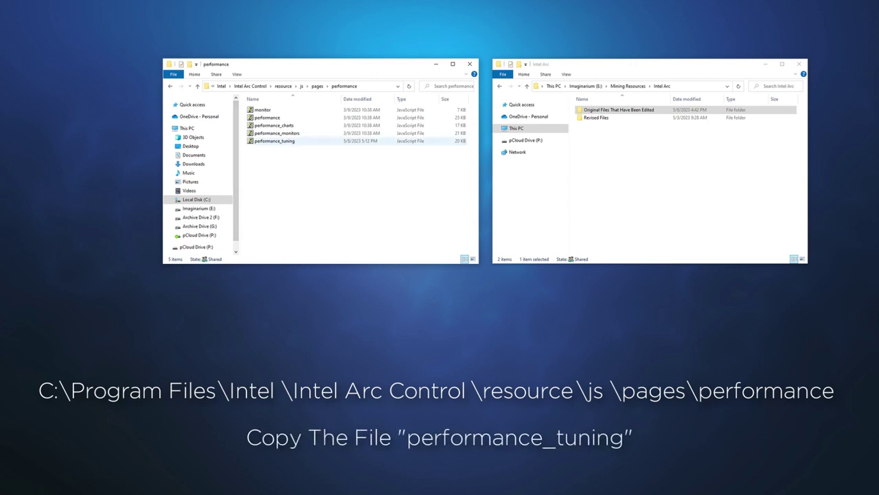
Step: Copy the performance_tuning script into the folder "Original Files That Have Been Edited"
left_click(274, 141)
right_click(269, 142)
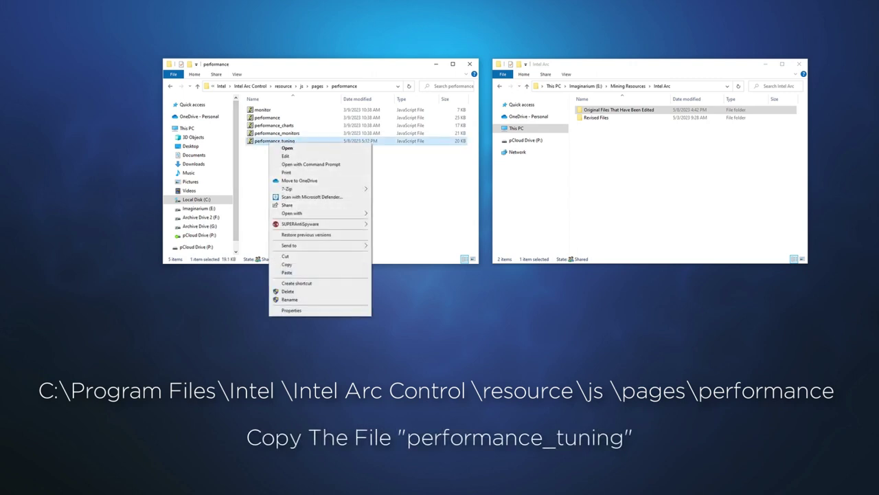
left_click(286, 264)
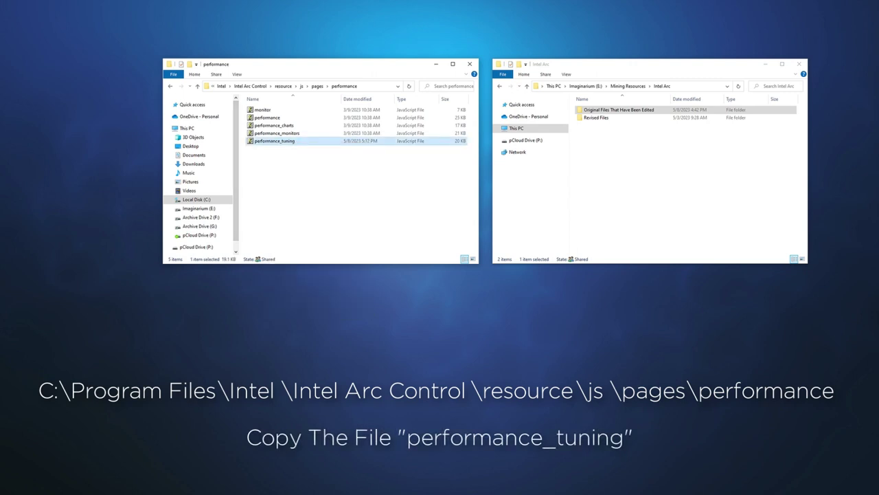
left_click(618, 110)
right_click(583, 110)
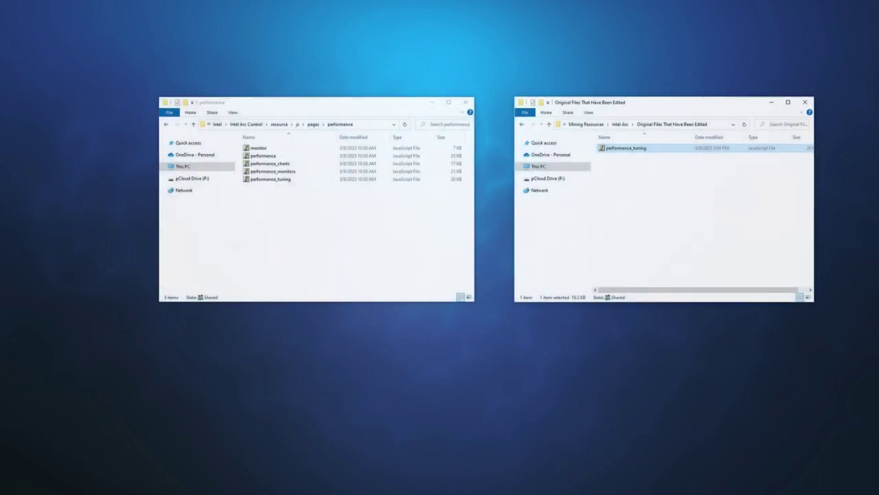
Step: Open the copied performance_tuning script in Notepad and go to line 111, the visible property of the fan mode setting
right_click(634, 149)
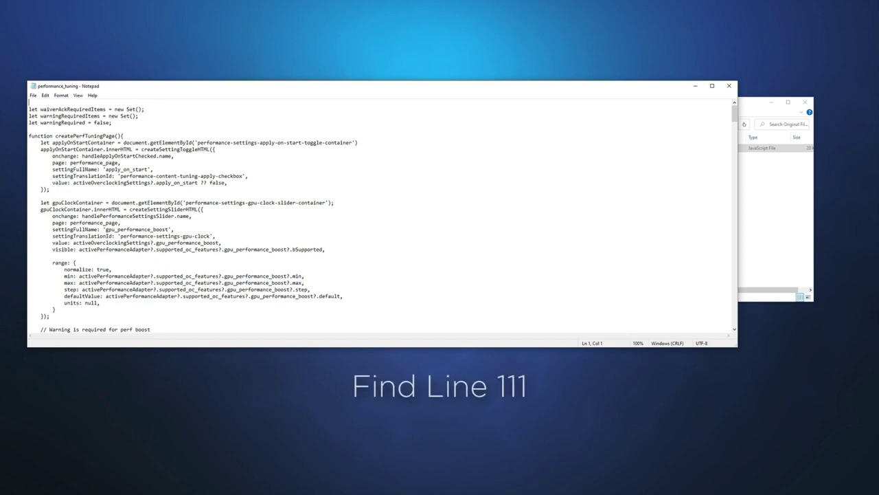
left_click(58, 263)
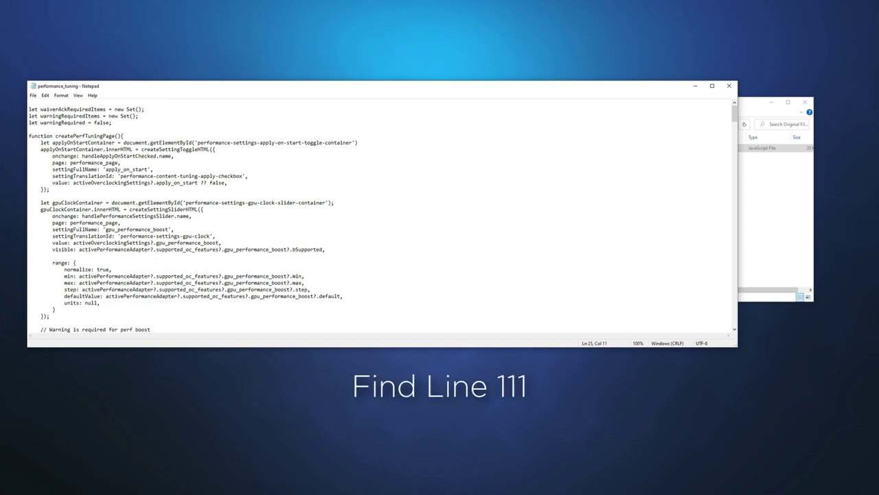
key("Down")
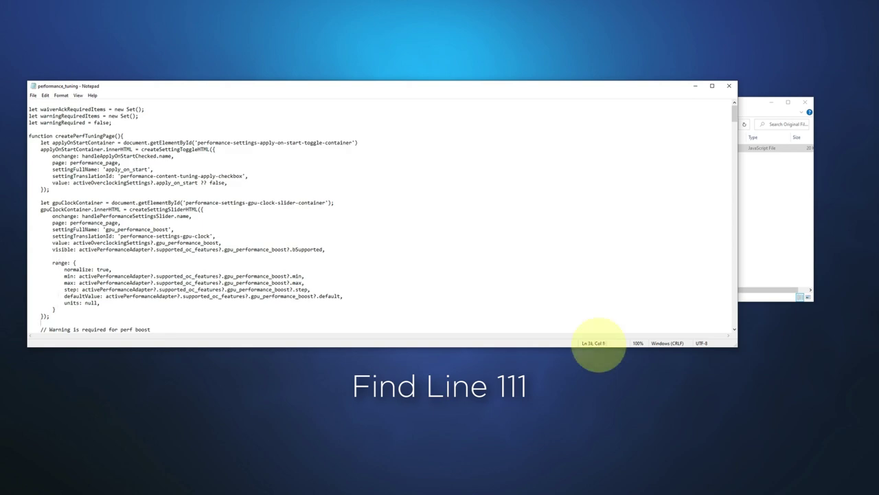
key("Down")
key("Down")
key("Down")
key("Down")
key("Down")
key("Down")
key("Down")
key("Down")
key("Down")
key("Down")
key("Down")
key("Down")
key("Down")
key("Down")
key("Down")
key("Down")
key("Down")
key("Down")
key("Down")
key("Down")
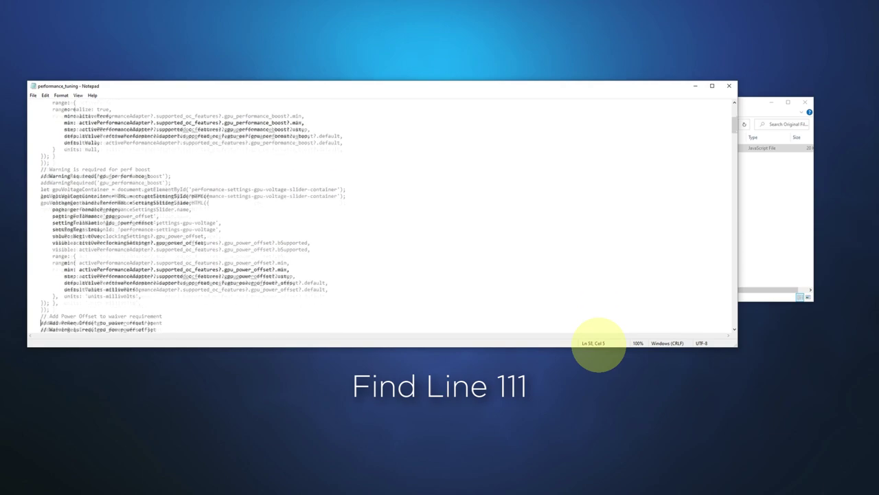
key("Down")
key("Down")
key("Down")
key("Down")
key("Down")
key("Down")
key("Down")
key("Down")
key("Down")
key("Down")
key("Down")
key("Down")
key("Down")
key("Down")
key("Down")
key("Down")
key("Down")
key("Down")
key("Down")
key("Down")
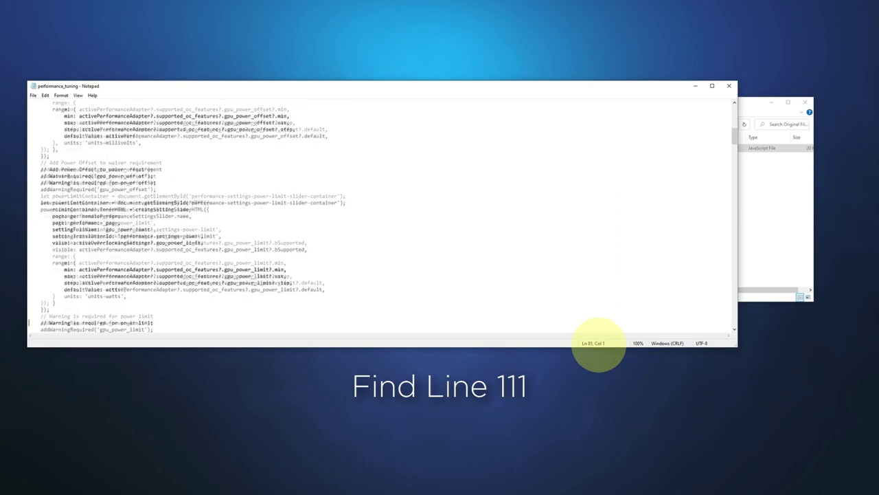
key("Down")
key("Down")
key("Down")
key("Down")
key("Down")
key("Down")
key("Down")
key("Down")
key("Down")
key("Down")
key("Down")
key("Down")
key("Down")
key("Down")
key("Down")
key("Down")
key("Down")
key("Down")
key("Down")
key("Down")
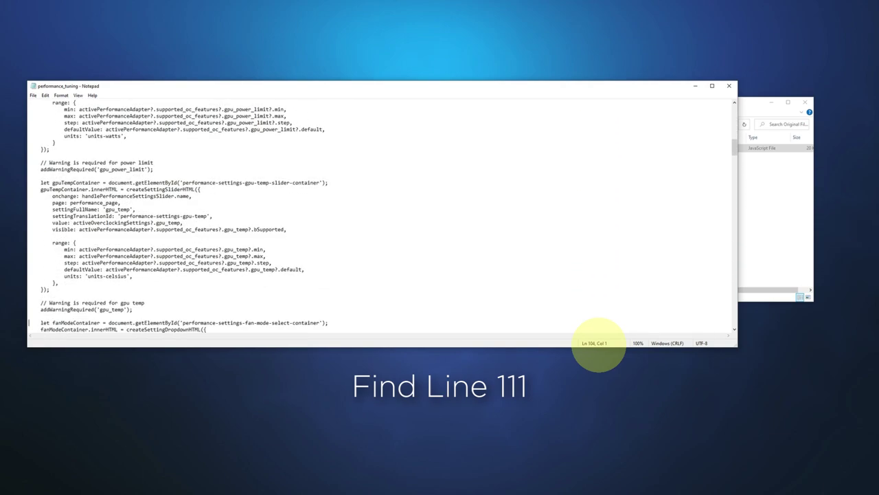
key("Down")
key("Down")
key("Down")
key("Down")
key("Down")
key("Down")
key("Down")
key("Down")
key("Down")
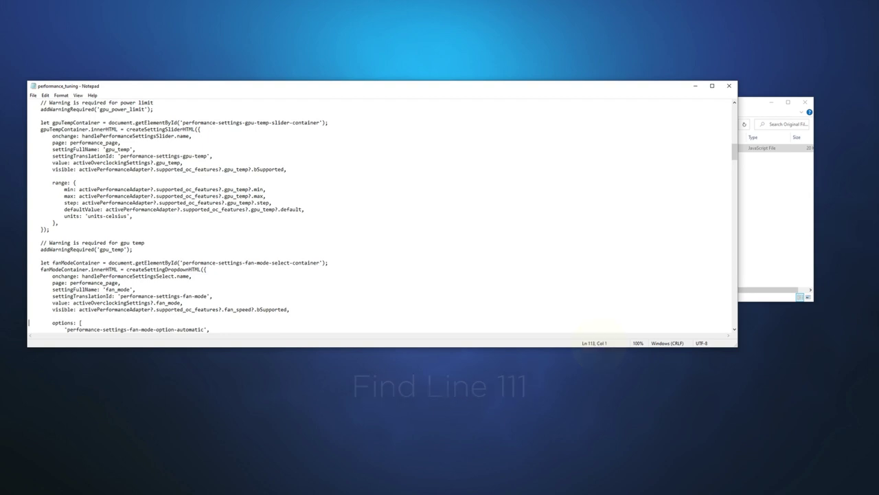
key("Up")
key("Up")
Step: Replace the value of the visible property on line 111 with "true,"
key("End")
key("shift+Left")
key("shift+Left")
key("shift+Left")
key("shift+Left")
key("shift+Left")
key("shift+Left")
key("shift+Left")
key("shift+Left")
key("shift+Left")
key("shift+Left")
key("shift+Left")
key("shift+Left")
key("shift+Left")
key("shift+Left")
key("shift+Left")
key("shift+Left")
key("shift+Left")
key("shift+Left")
key("shift+Left")
key("shift+Left")
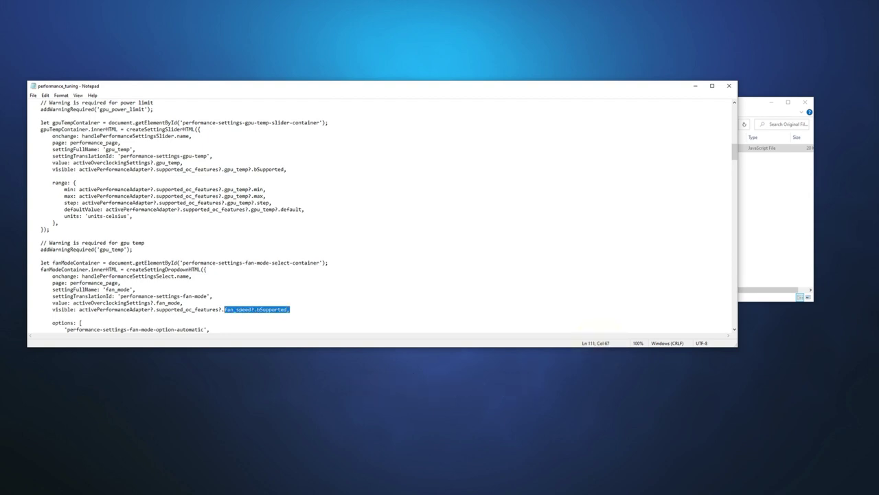
key("shift+Left")
key("shift+Left")
key("shift+Left")
key("shift+Left")
key("shift+Left")
key("shift+Left")
key("shift+Left")
key("shift+Left")
key("shift+Left")
key("shift+Left")
key("shift+Left")
key("shift+Left")
key("shift+Left")
key("shift+Left")
key("shift+Left")
key("shift+Left")
key("shift+Left")
key("shift+Left")
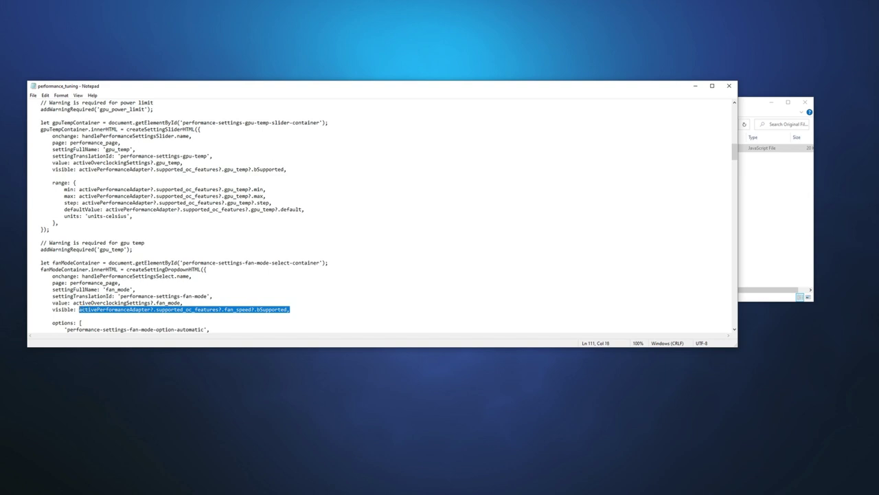
key("Delete")
type("true,")
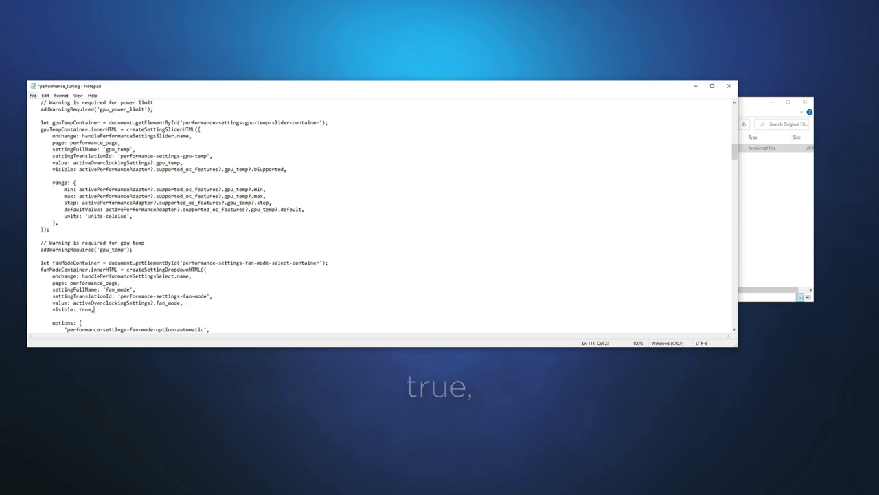
Step: Start saving the edited script under a new location, choosing the Revised Files folder inside Intel Arc
key("alt+f")
key("Down")
key("Down")
key("Down")
key("Down")
key("Return")
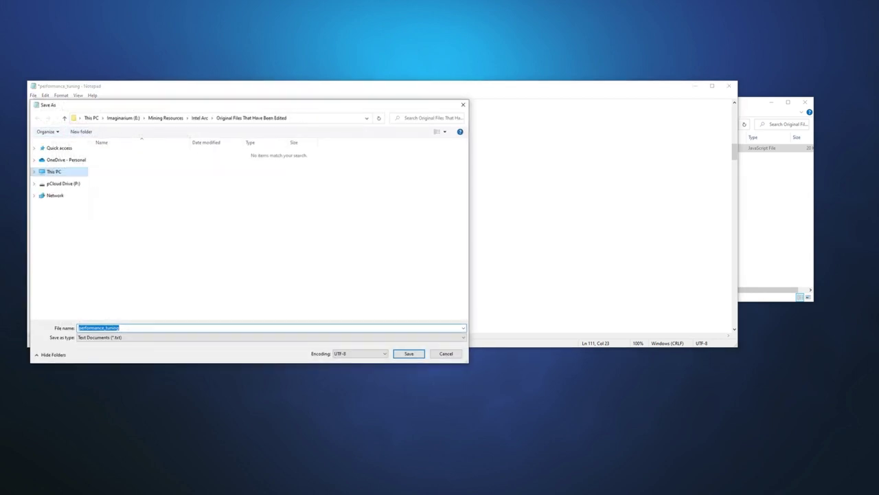
left_click(35, 171)
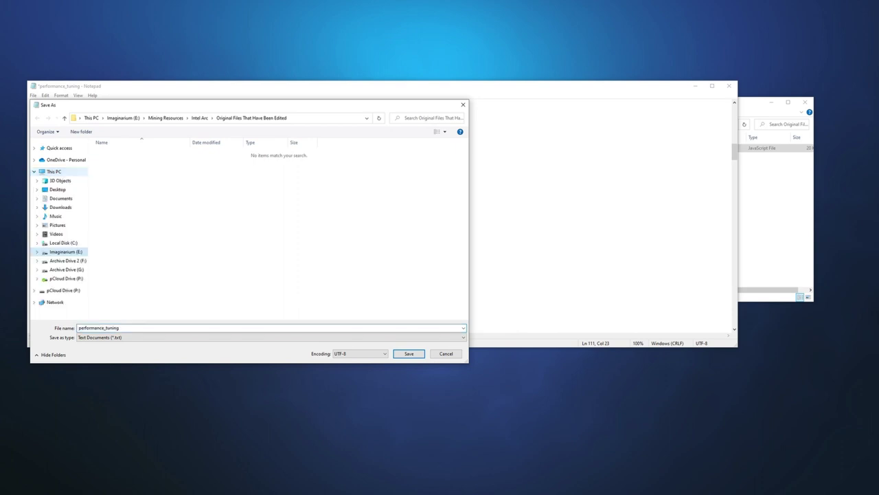
key("alt+Up")
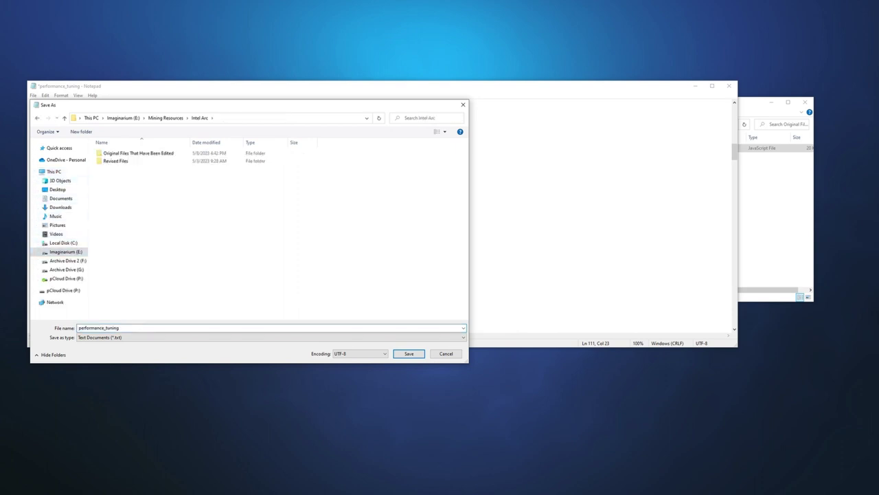
double_click(116, 161)
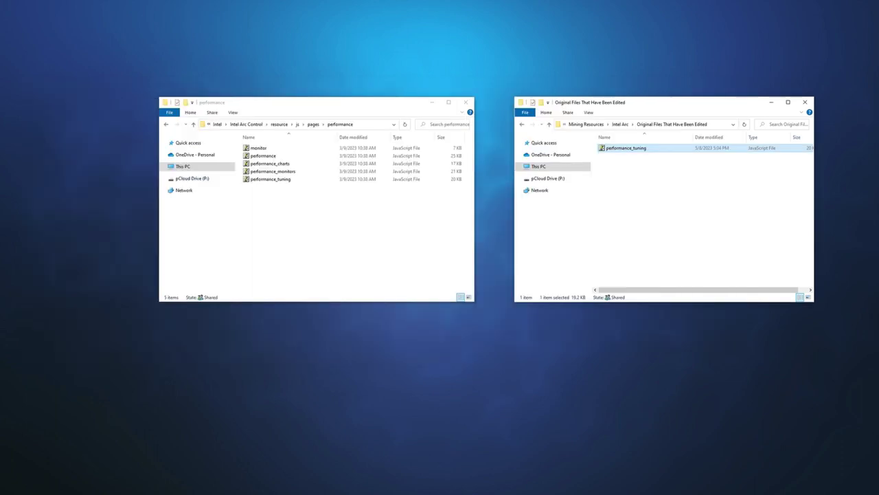
Step: Copy performance_tuning from "Original Files That Have Been Edited" into the performance folder, replacing the existing file with administrator permission
right_click(636, 148)
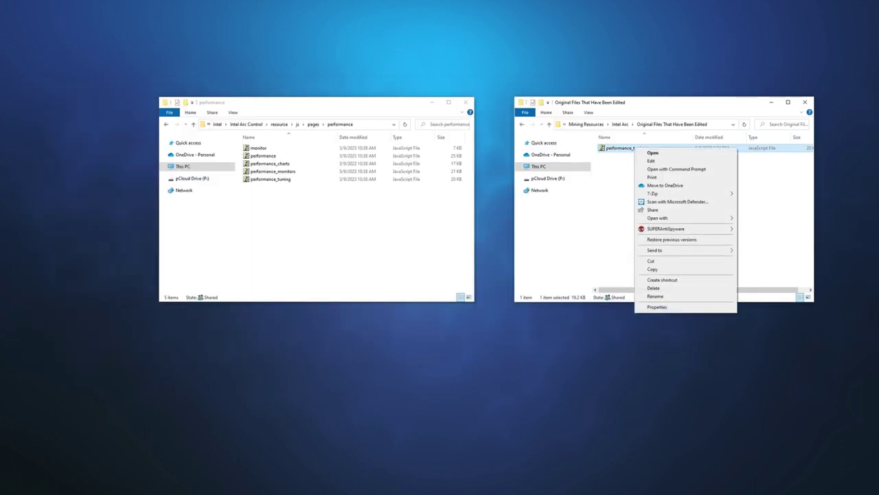
left_click(653, 268)
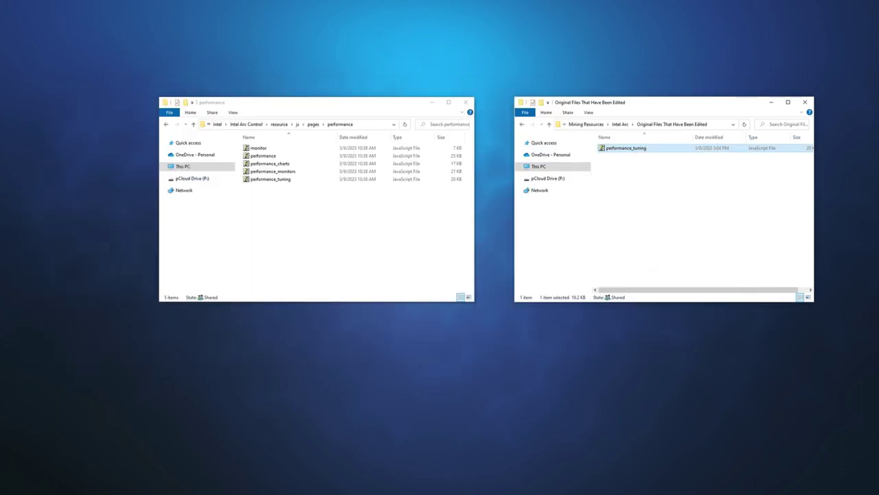
right_click(382, 205)
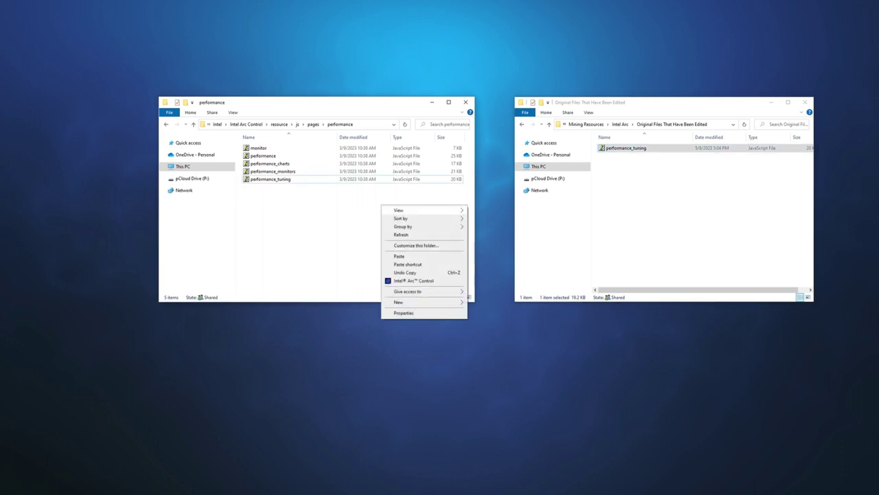
left_click(399, 256)
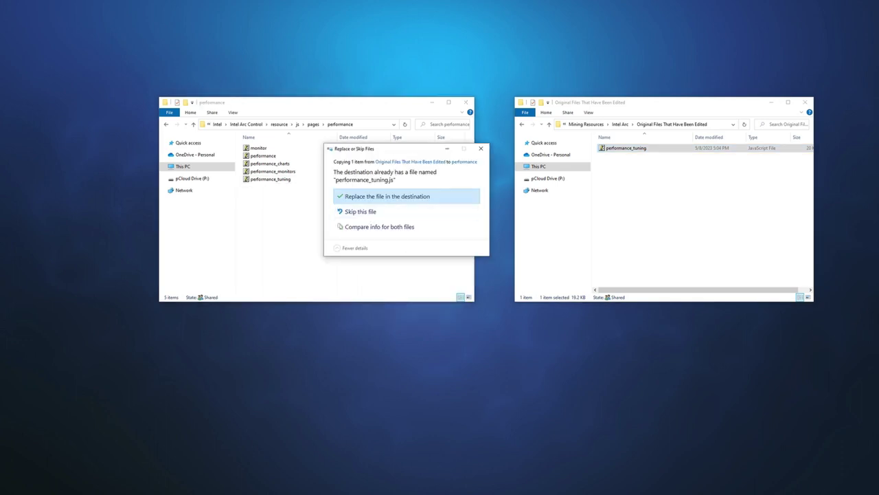
left_click(387, 196)
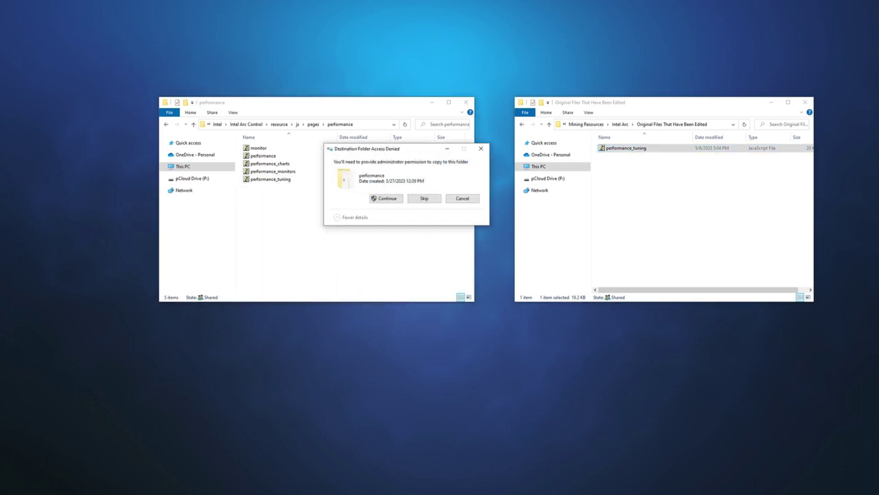
left_click(386, 198)
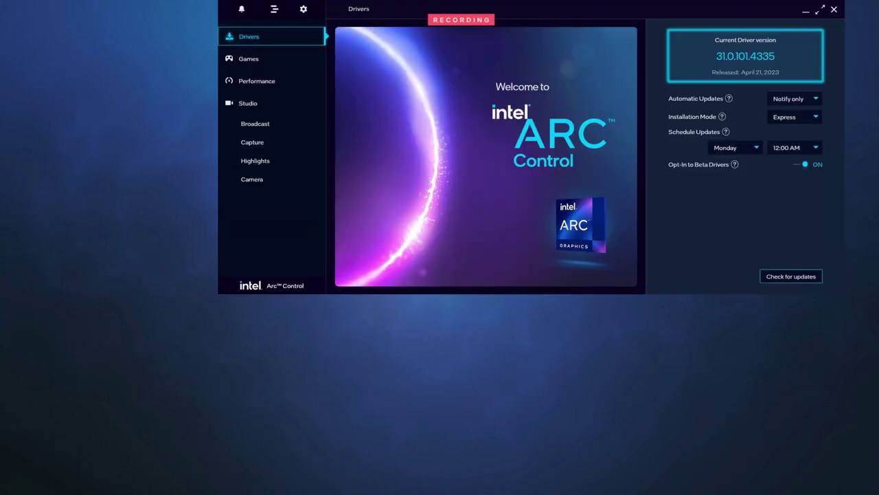
Step: Switch to Intel Arc Control and open the configuration of Performance Tuning
left_click(257, 80)
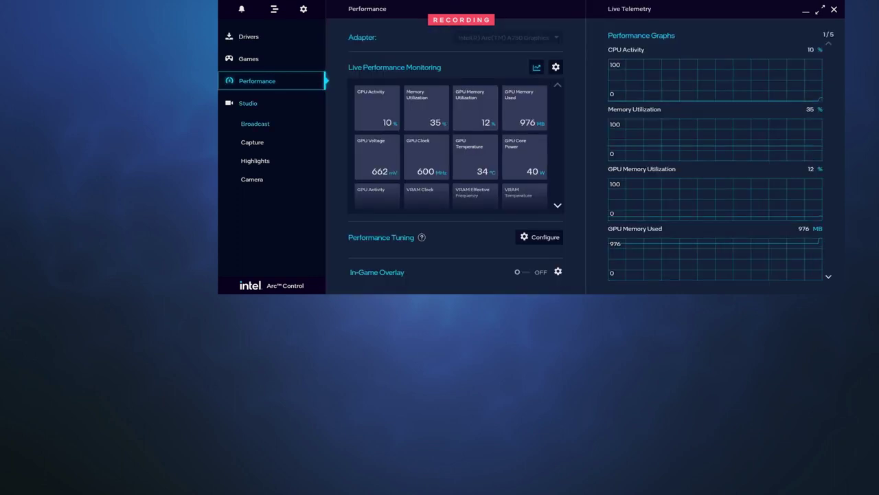
left_click(539, 237)
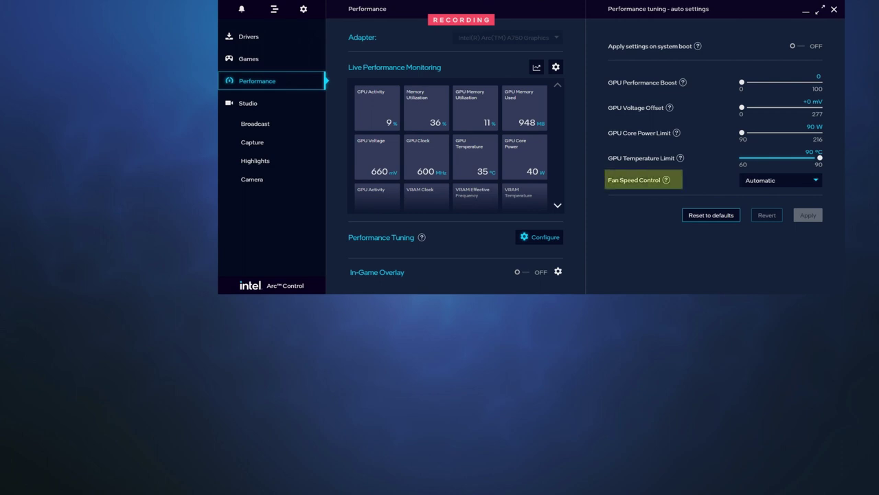
Step: Set Fan Speed Control to Fixed Fan Target and raise the fan speed
left_click(780, 180)
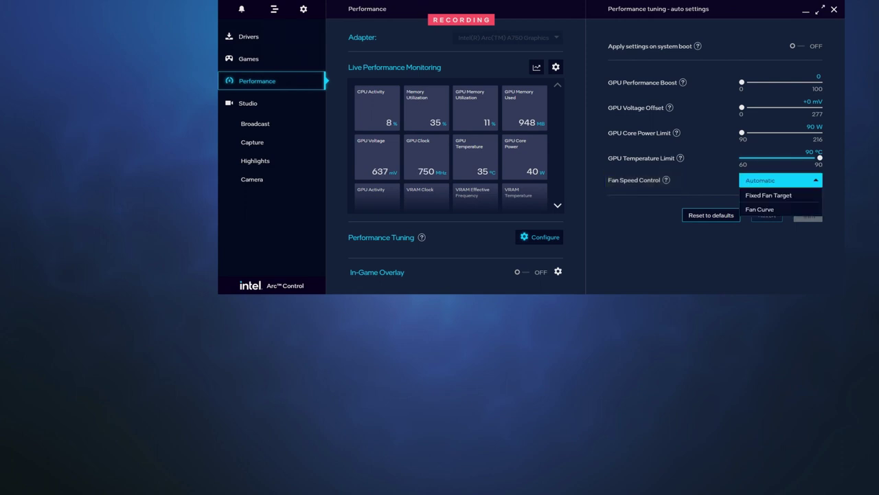
left_click(781, 195)
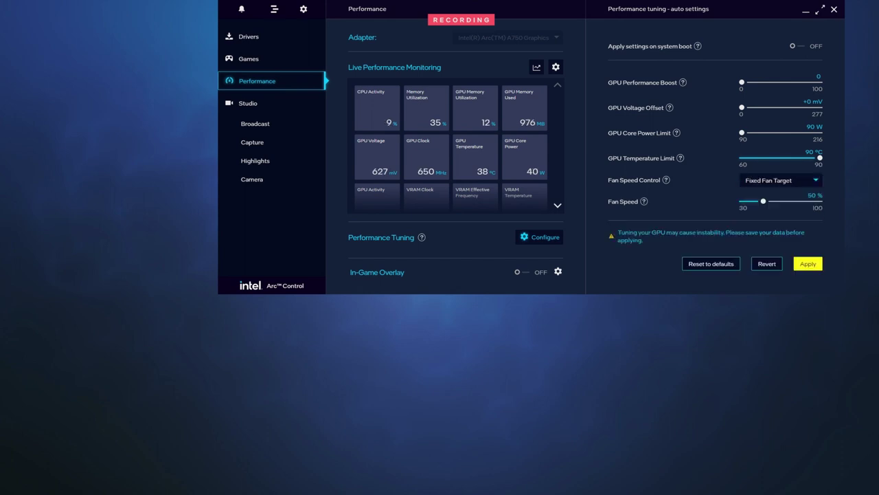
left_click_drag(763, 201, 786, 201)
Step: Set Fan Speed Control to Fan Curve, lower the four middle curve points into a gradual rise, and apply the tuning
left_click(781, 180)
left_click(769, 206)
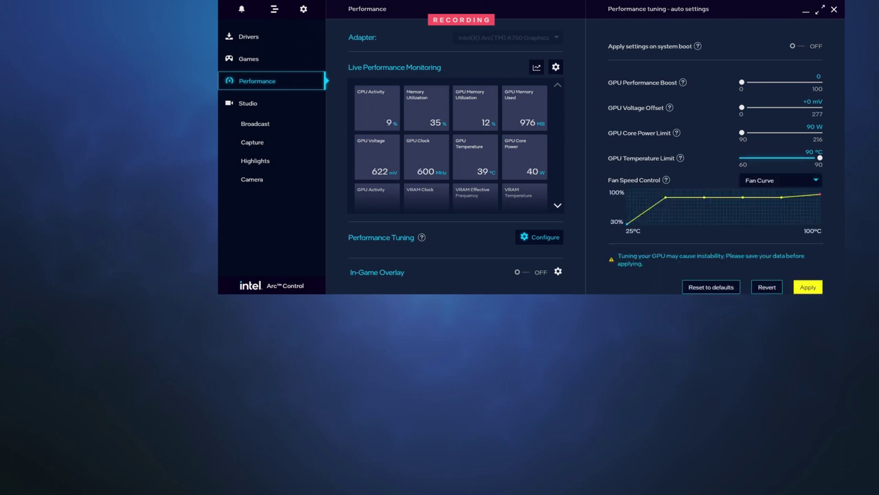
left_click_drag(665, 197, 781, 202)
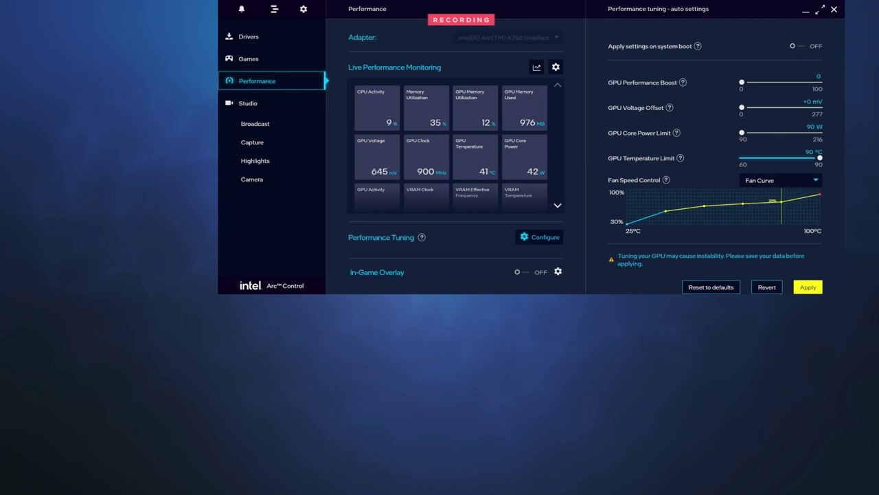
left_click(808, 286)
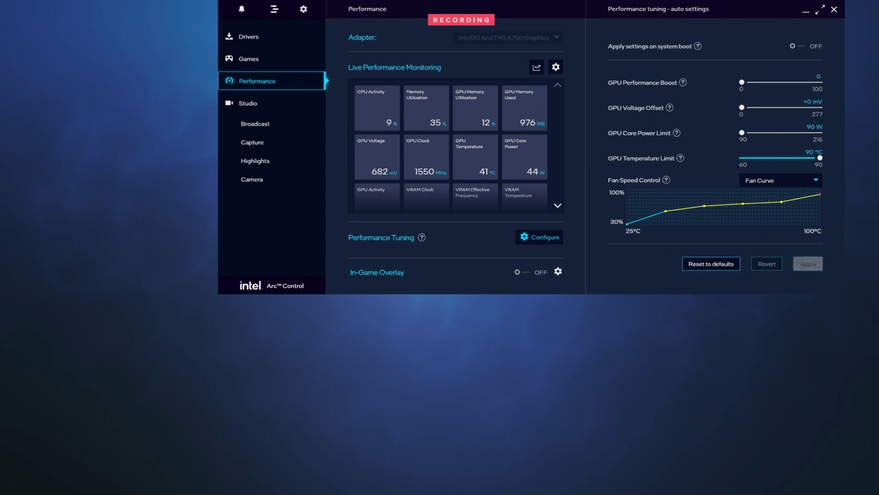